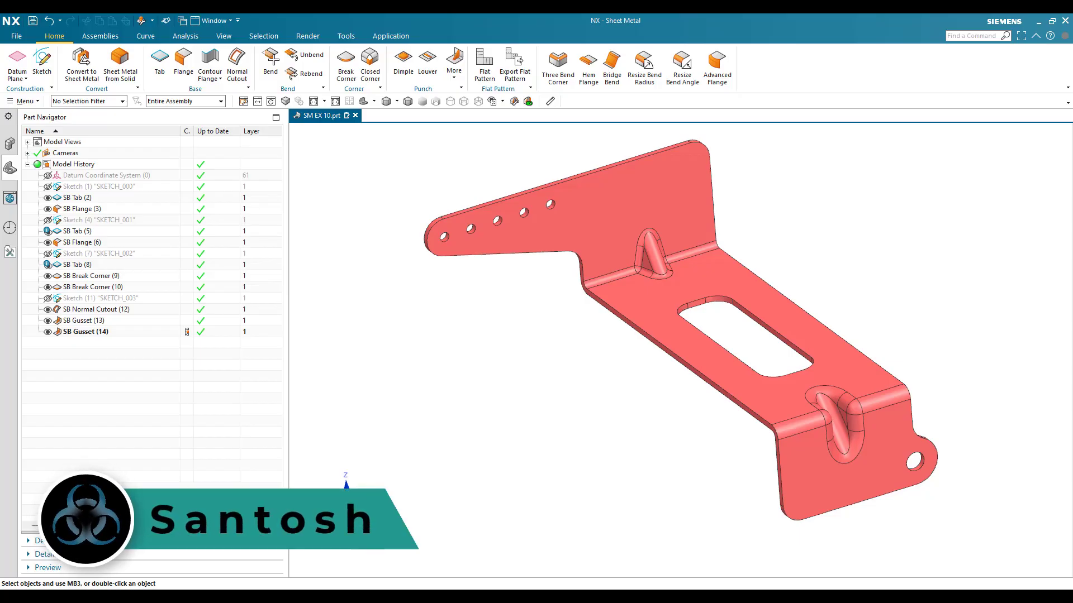
Step: Switch from the finished NX bracket model to the SMEX 10 reference drawing in Acrobat
{"action": "left_click", "coordinate": [495, 327]}
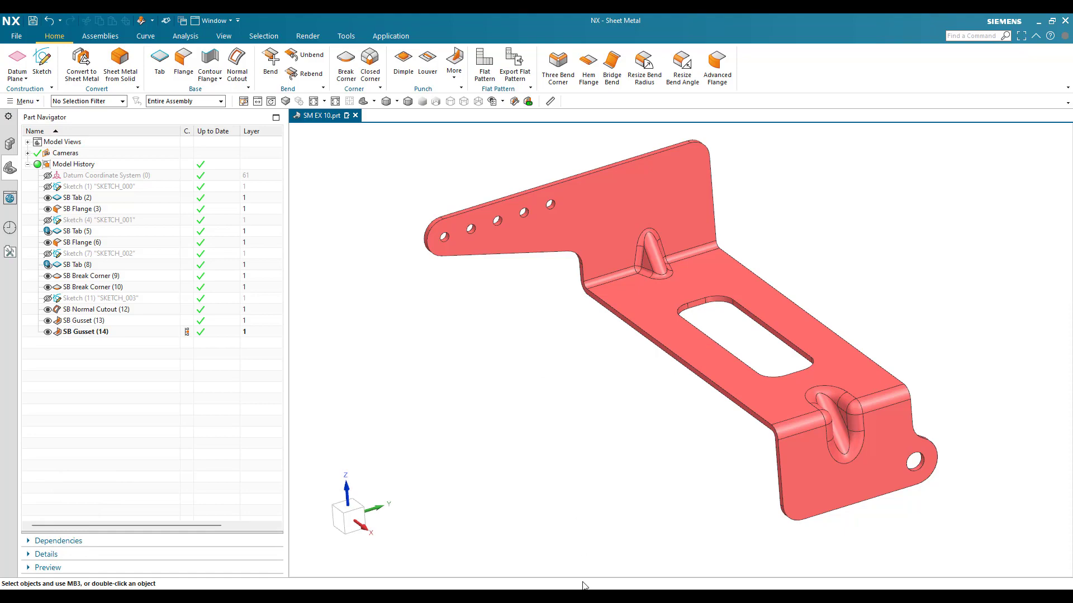
{"action": "key", "text": "alt+Tab"}
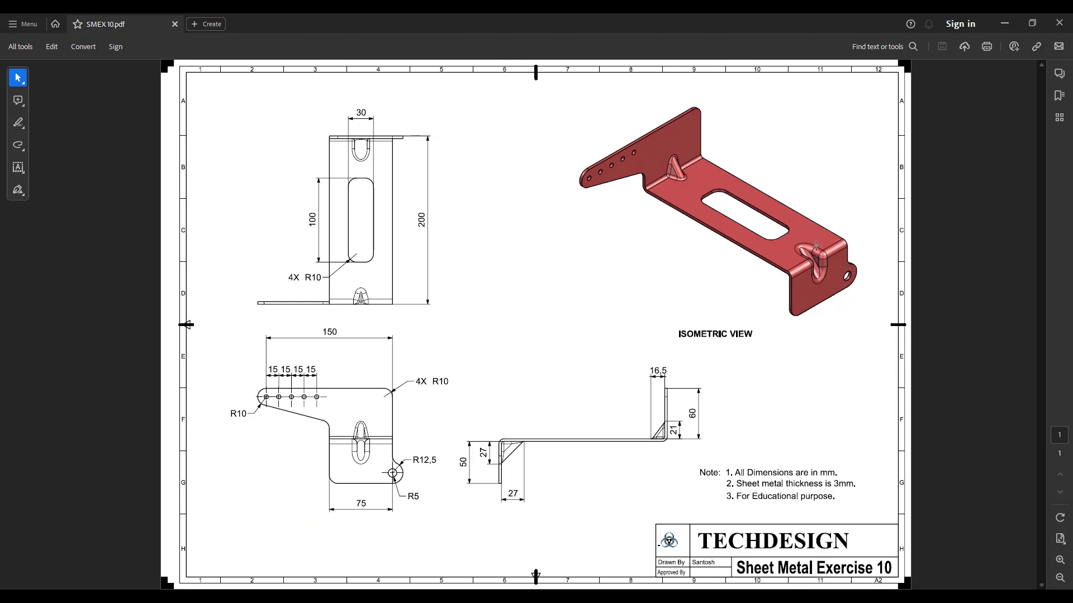
Step: Look over the drawing's isometric view, then return to the finished bracket model in NX
{"action": "left_click", "coordinate": [683, 167]}
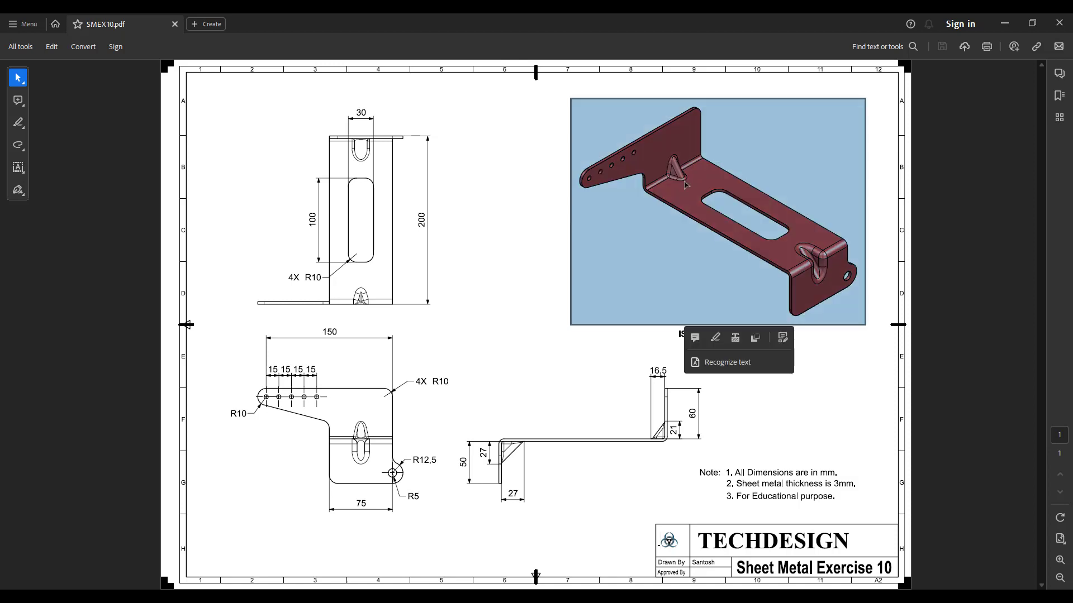
{"action": "left_click", "coordinate": [756, 389]}
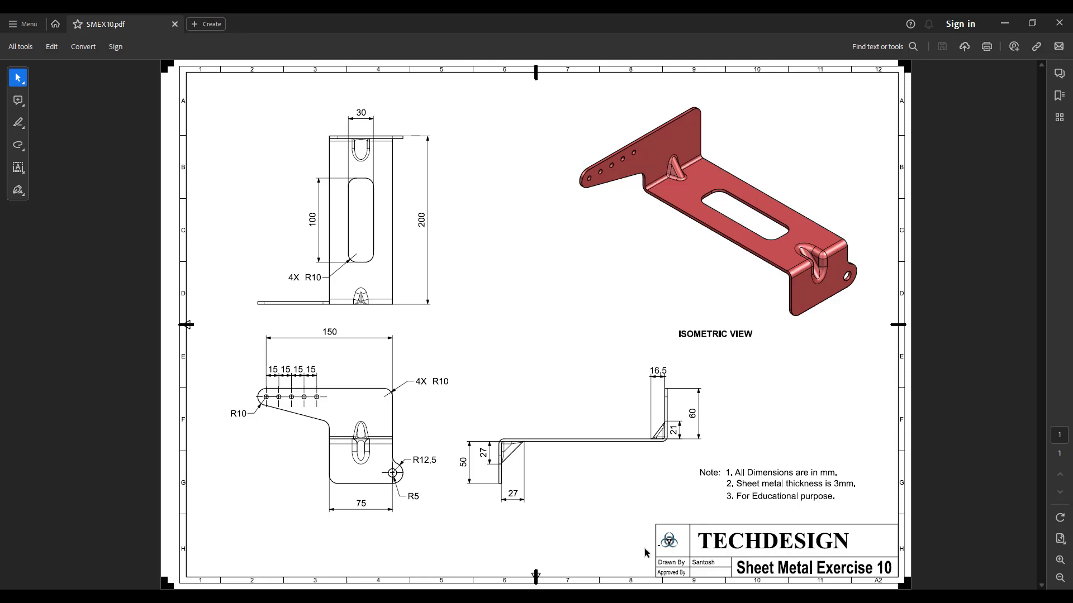
{"action": "key", "text": "alt+Tab"}
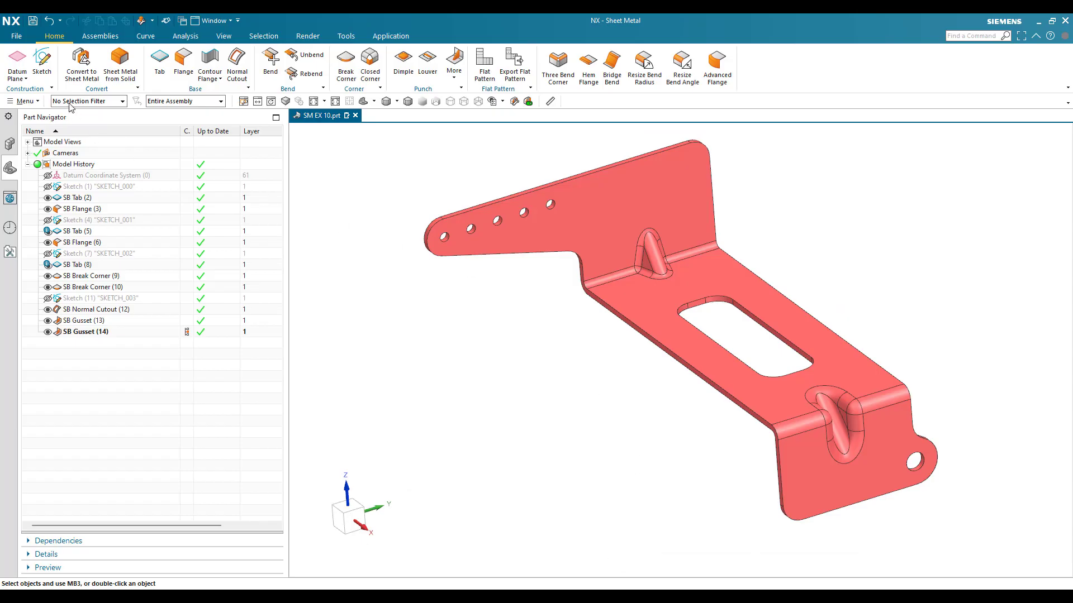
Step: Create sheet_metal_model2.prt from the millimetre Sheet Metal template, checking the reference drawing
{"action": "left_click", "coordinate": [17, 36]}
{"action": "left_click", "coordinate": [205, 129]}
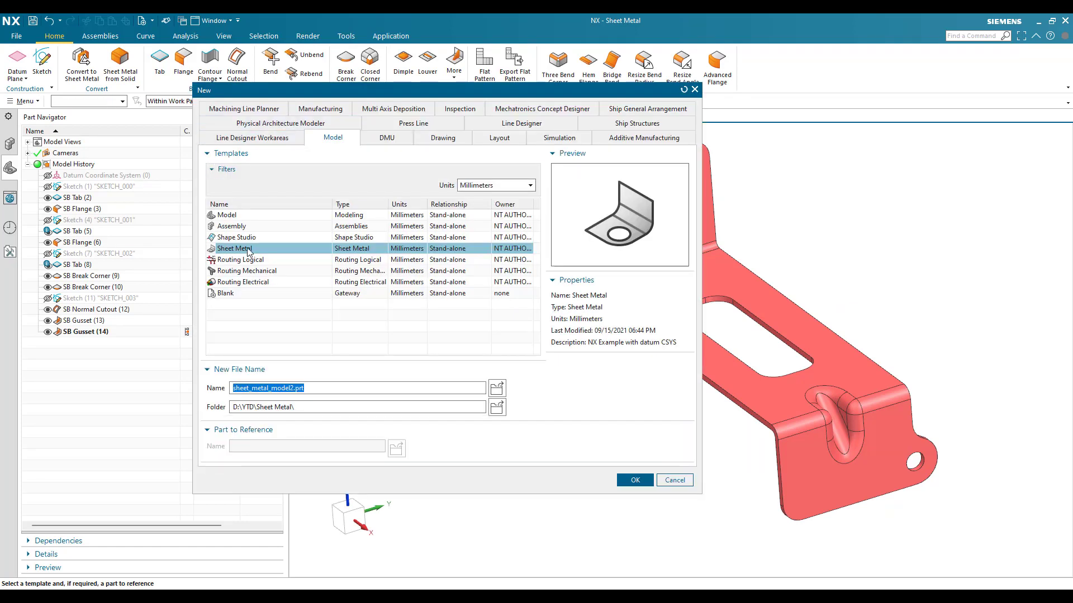
{"action": "left_click", "coordinate": [251, 251]}
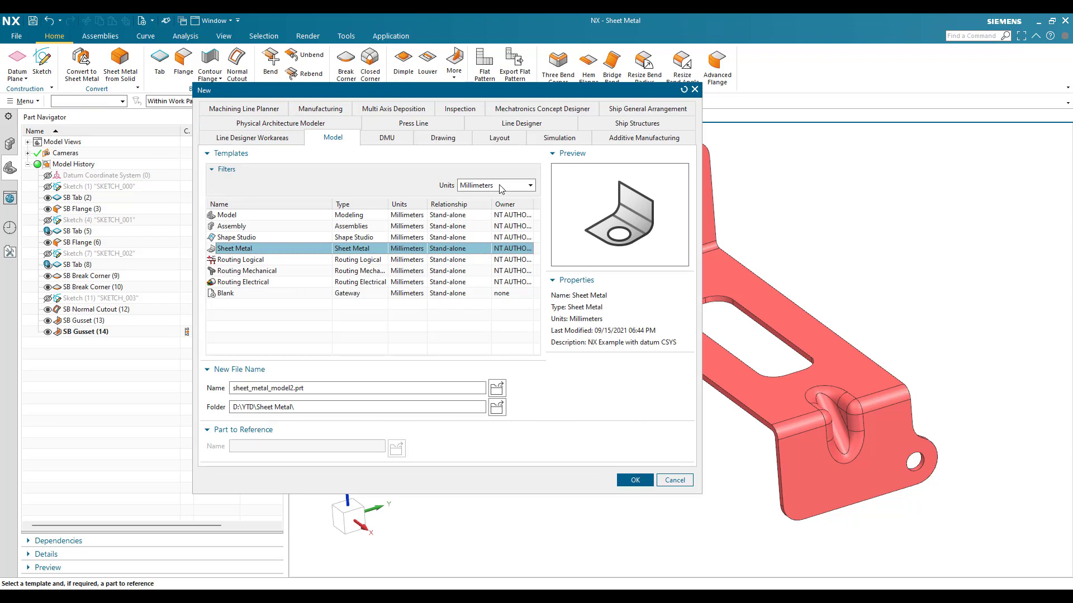
{"action": "left_click", "coordinate": [633, 480]}
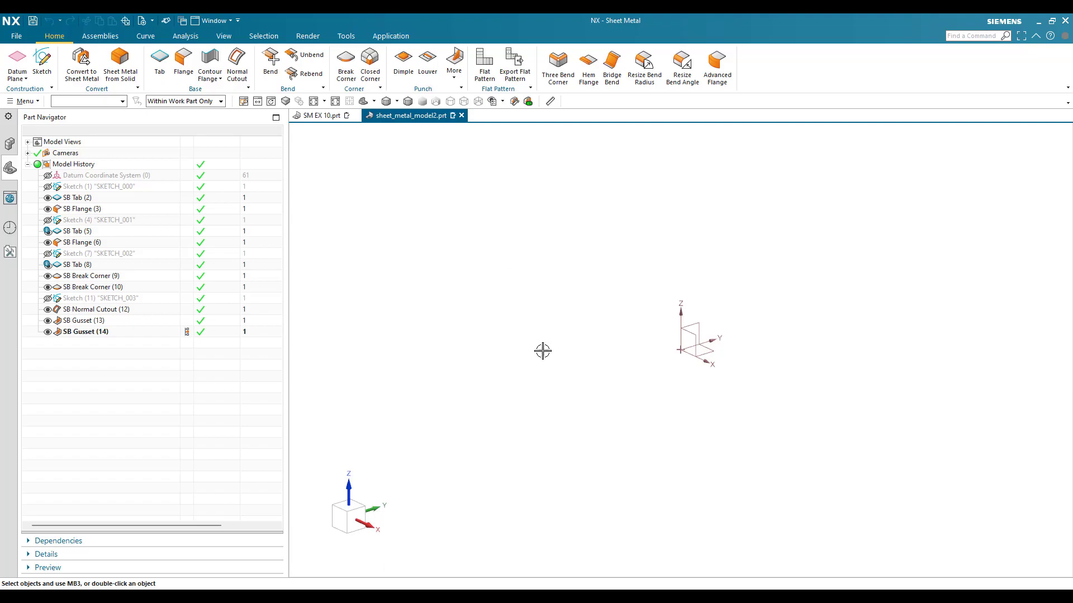
{"action": "left_click", "coordinate": [598, 539]}
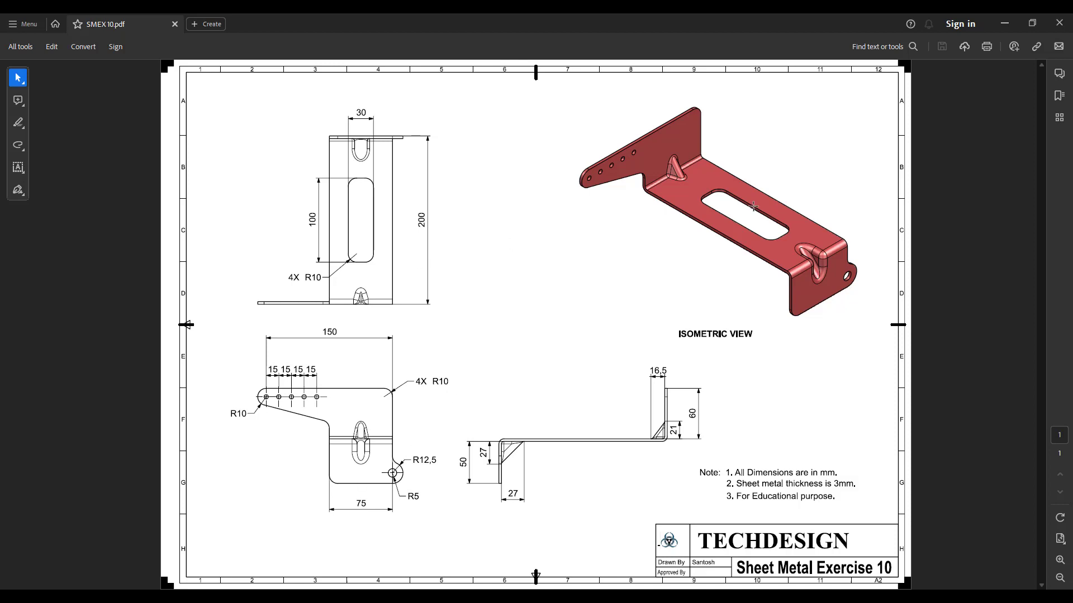
{"action": "key", "text": "alt+Tab"}
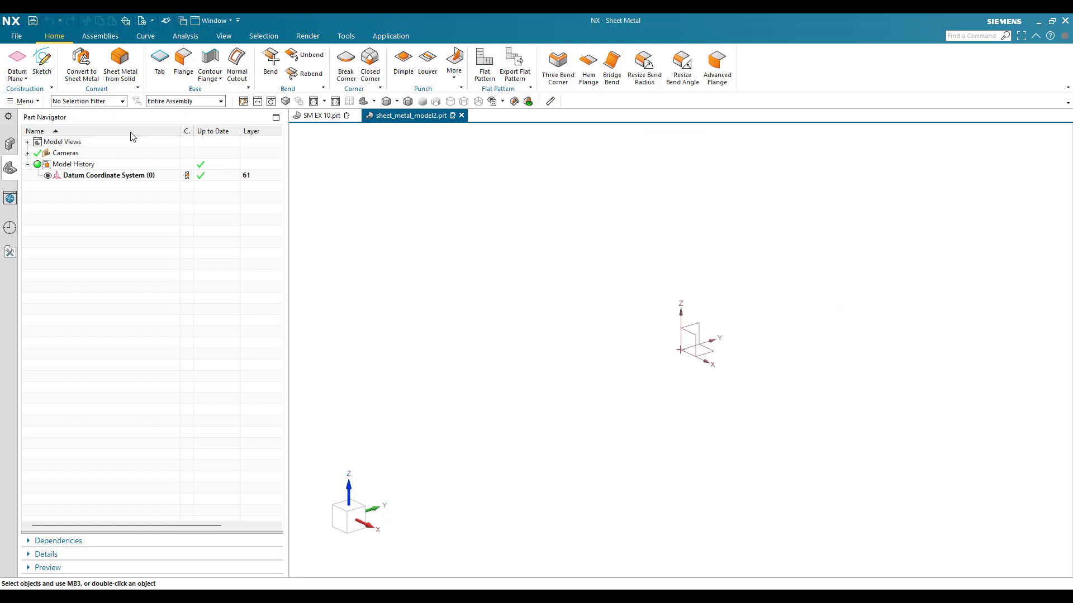
Step: Sketch a centre-point rectangle on the horizontal plane, centred at the origin
{"action": "left_click", "coordinate": [41, 61]}
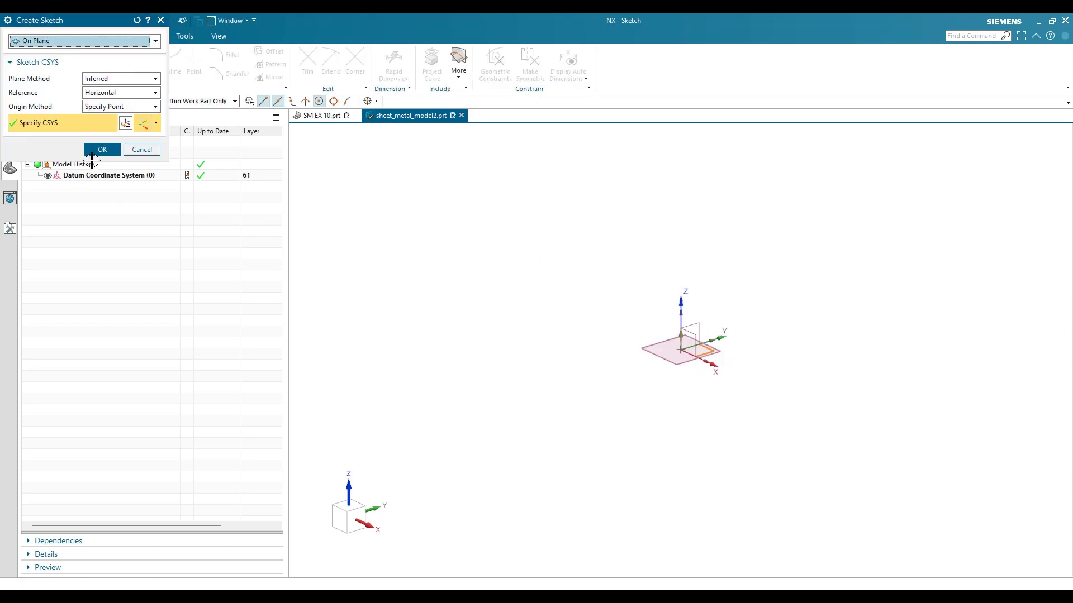
{"action": "left_click", "coordinate": [103, 149]}
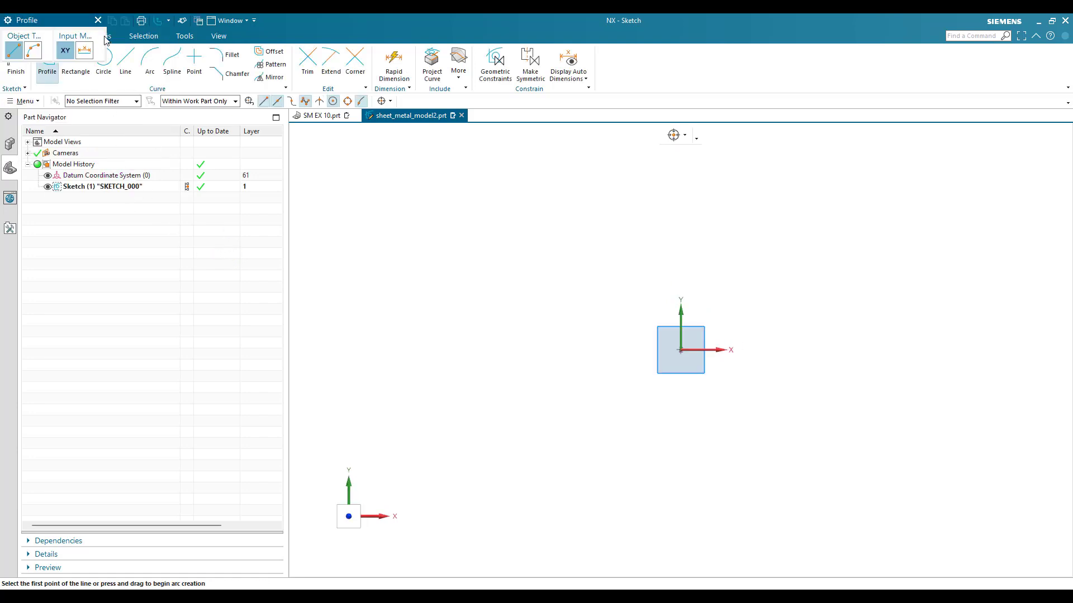
{"action": "left_click", "coordinate": [76, 62]}
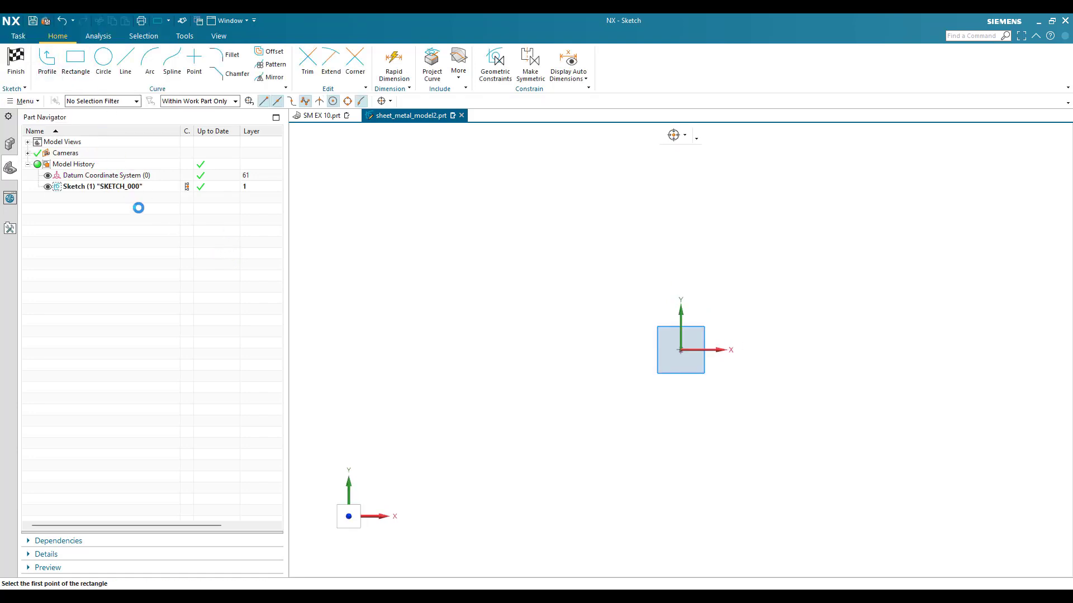
{"action": "left_click", "coordinate": [52, 51]}
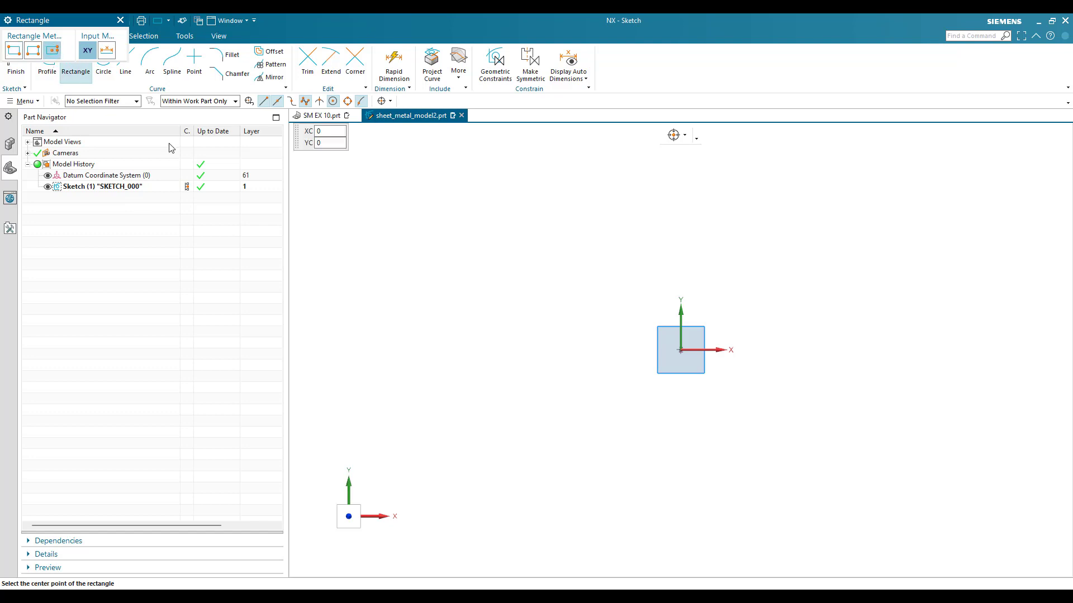
{"action": "left_click", "coordinate": [681, 351]}
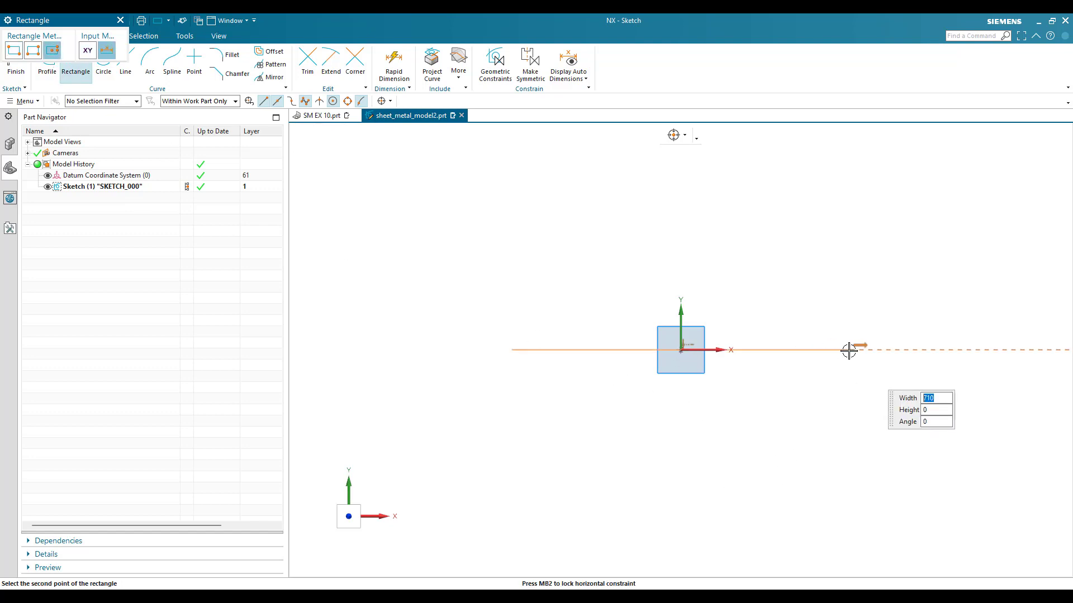
{"action": "left_click", "coordinate": [849, 267]}
{"action": "key", "text": "Escape"}
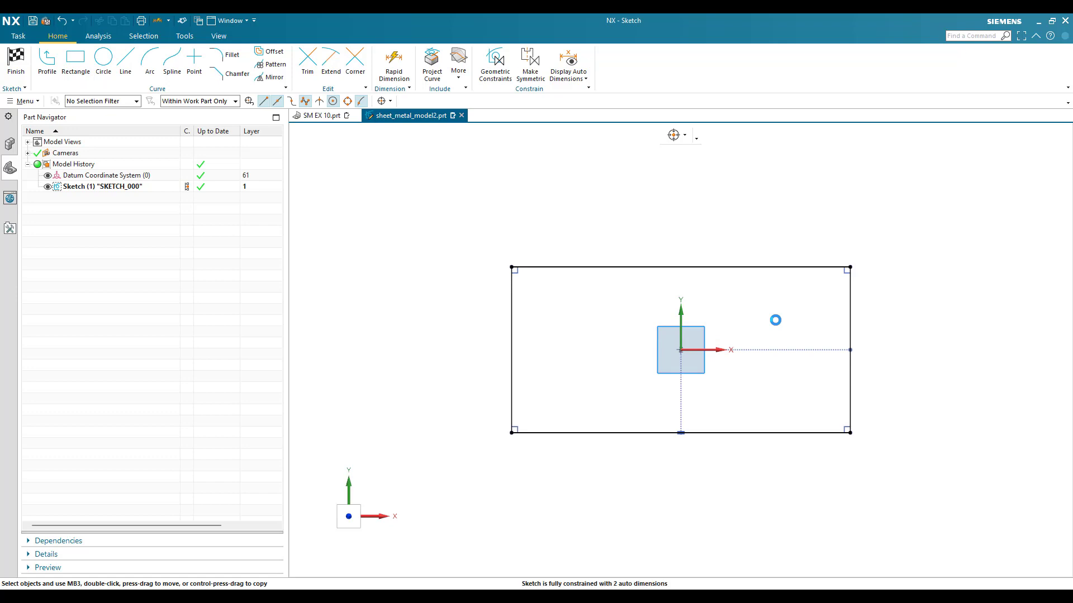
Step: Dimension the rectangle 200 mm wide and 75 mm high
{"action": "key", "text": "d"}
{"action": "left_click", "coordinate": [769, 266]}
{"action": "left_click", "coordinate": [694, 224]}
{"action": "type", "text": "200"}
{"action": "key", "text": "Return"}
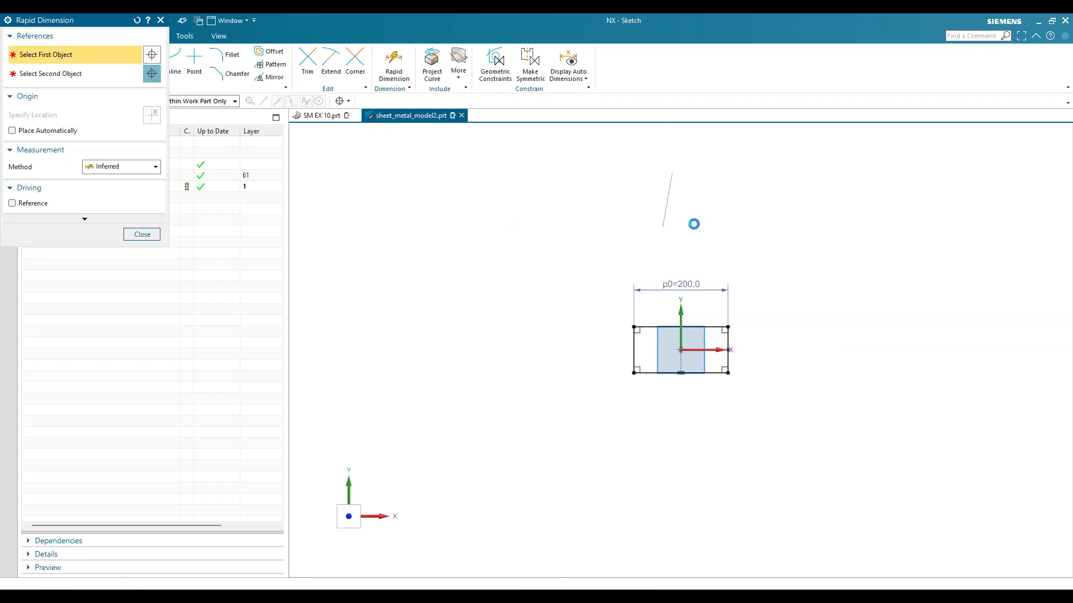
{"action": "left_click", "coordinate": [730, 359]}
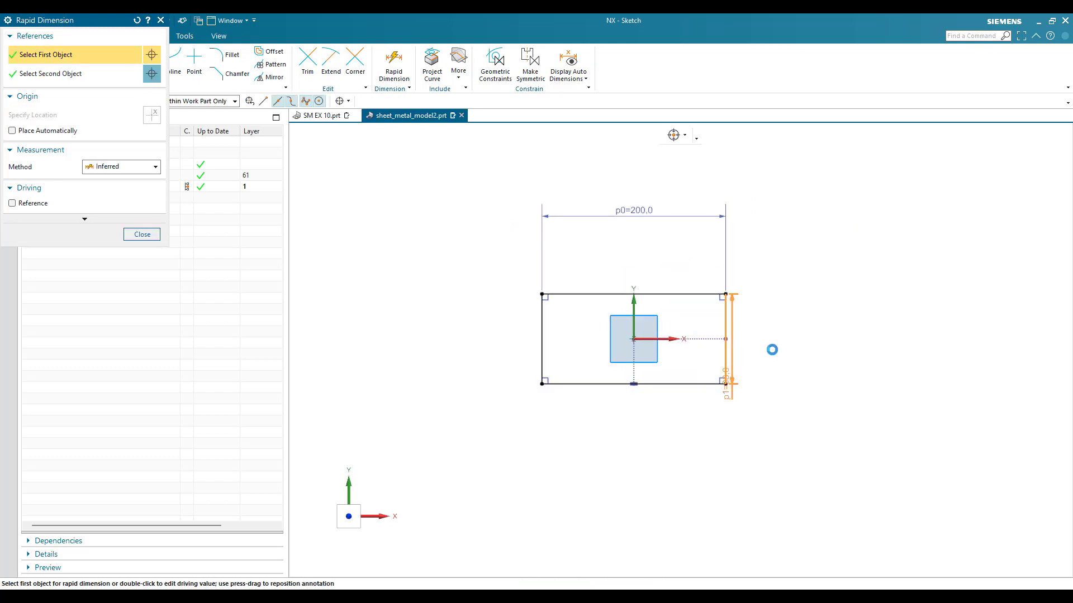
{"action": "left_click", "coordinate": [771, 359]}
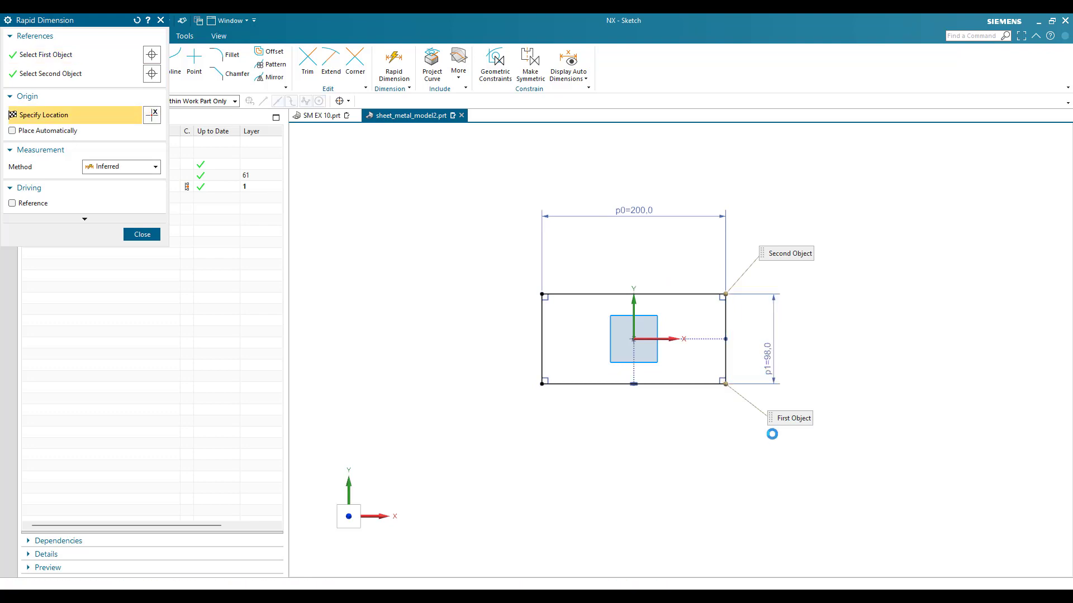
{"action": "type", "text": "75"}
{"action": "key", "text": "Return"}
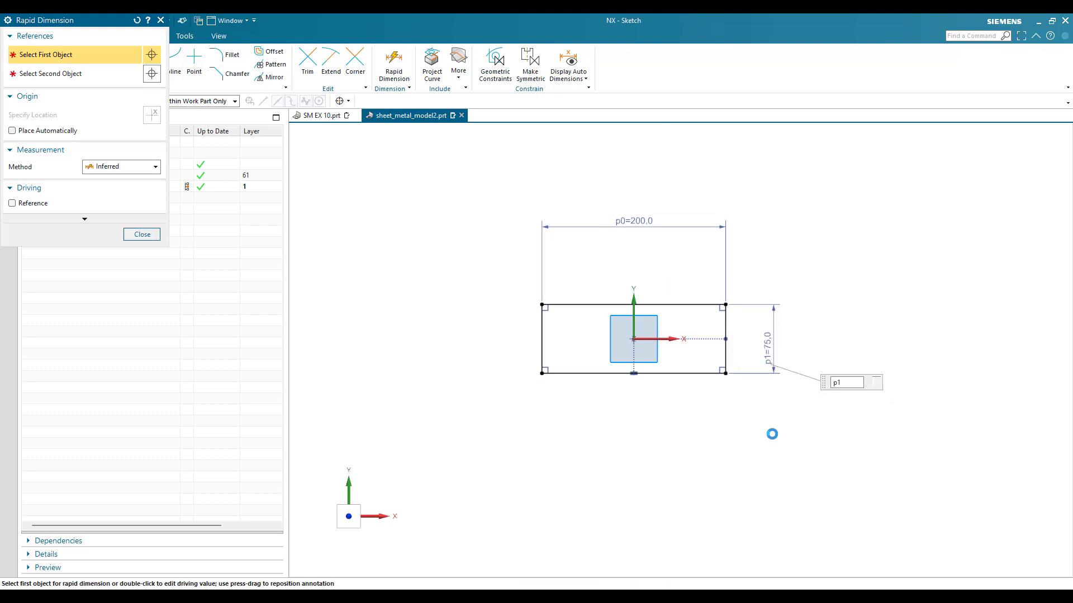
{"action": "key", "text": "Escape"}
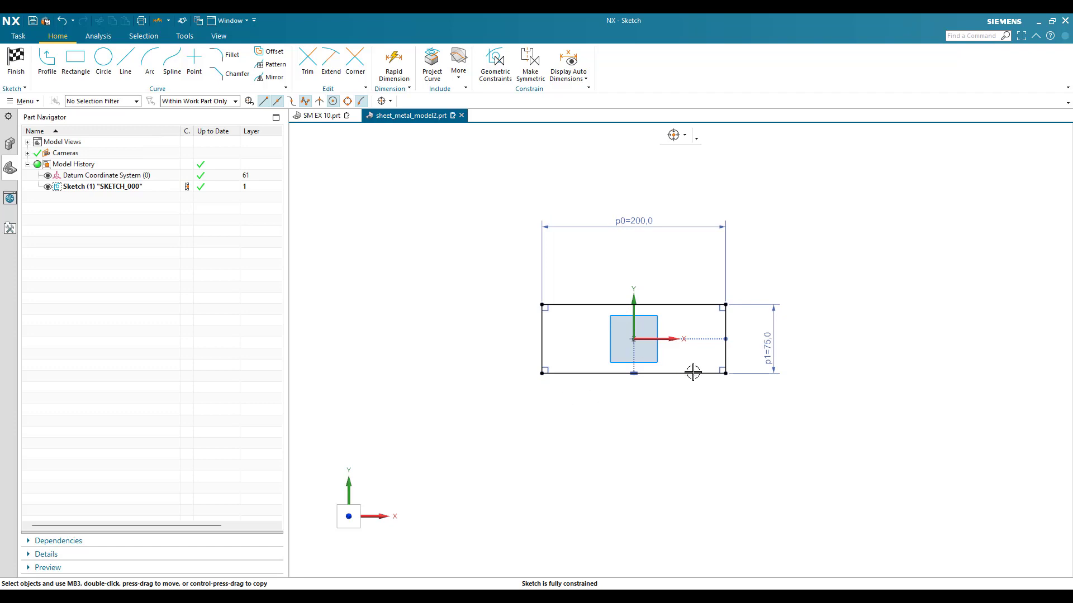
Step: Finish the sketch and build a 3 mm thick base tab from its outline
{"action": "left_click", "coordinate": [27, 81]}
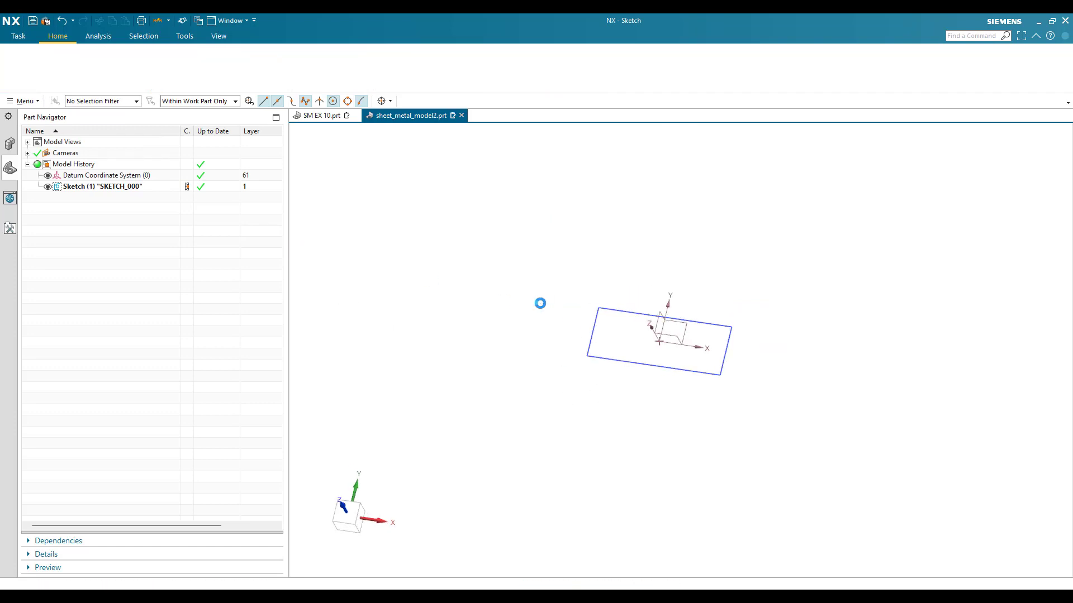
{"action": "key", "text": "ctrl+f"}
{"action": "scroll", "coordinate": [771, 354], "scroll_direction": "up", "scroll_amount": 2}
{"action": "key", "text": "Escape"}
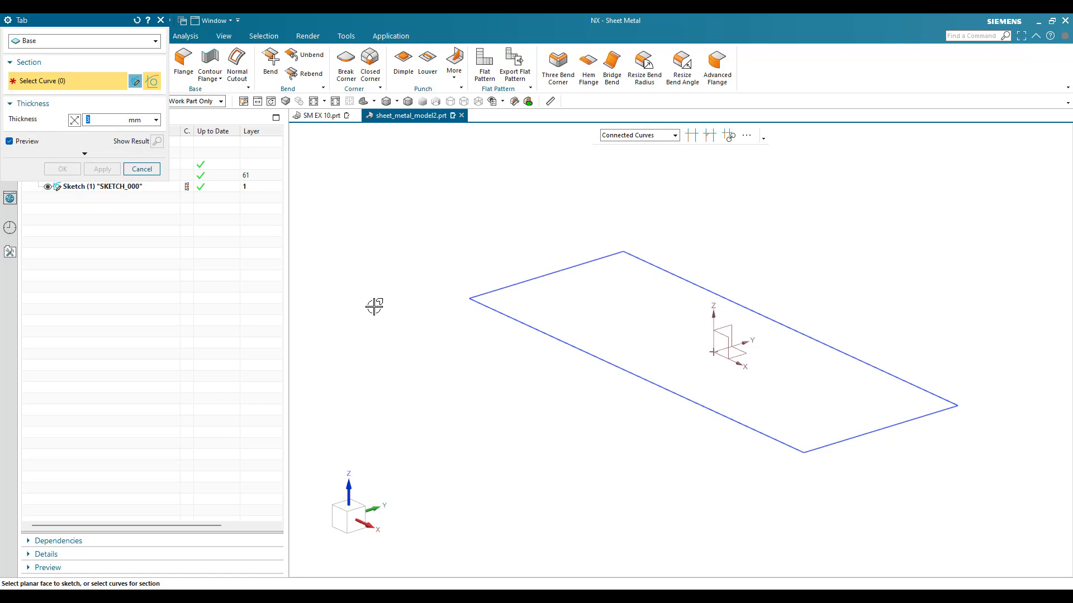
{"action": "left_click", "coordinate": [118, 190]}
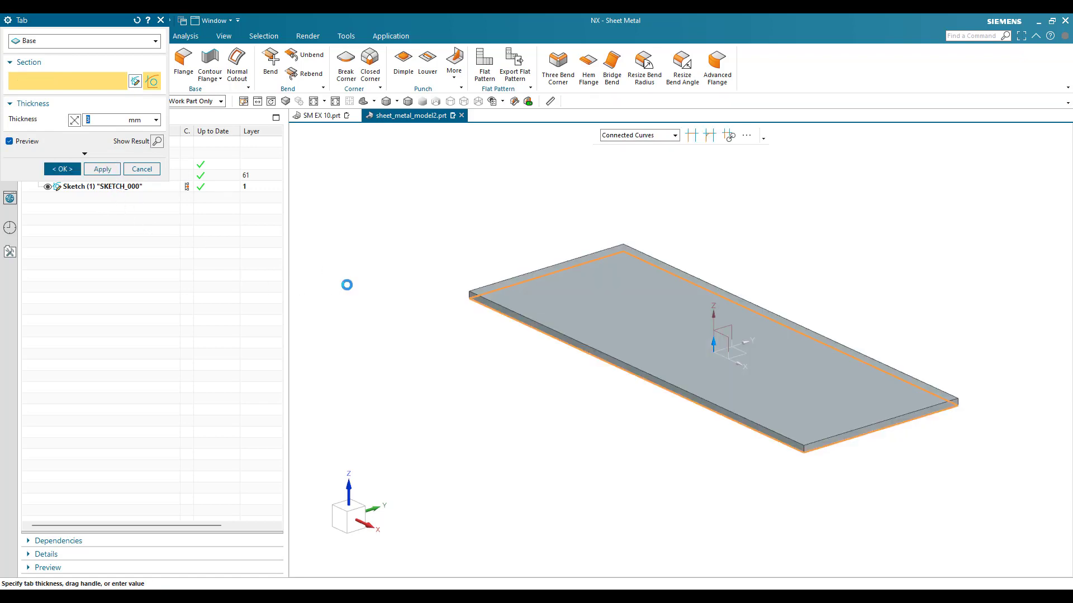
{"action": "left_click", "coordinate": [62, 169]}
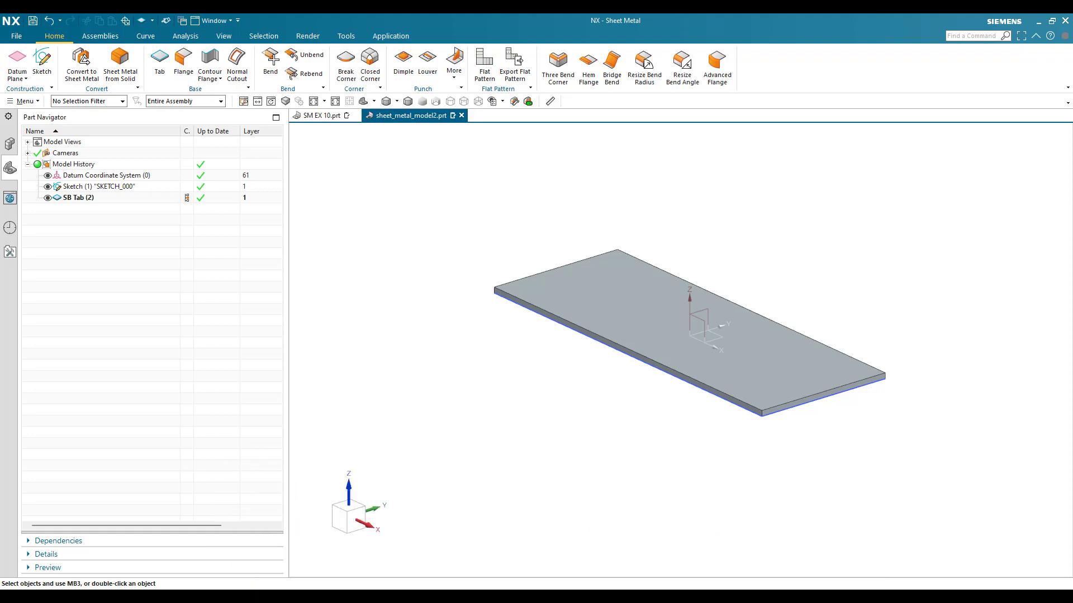
{"action": "key", "text": "alt+Tab"}
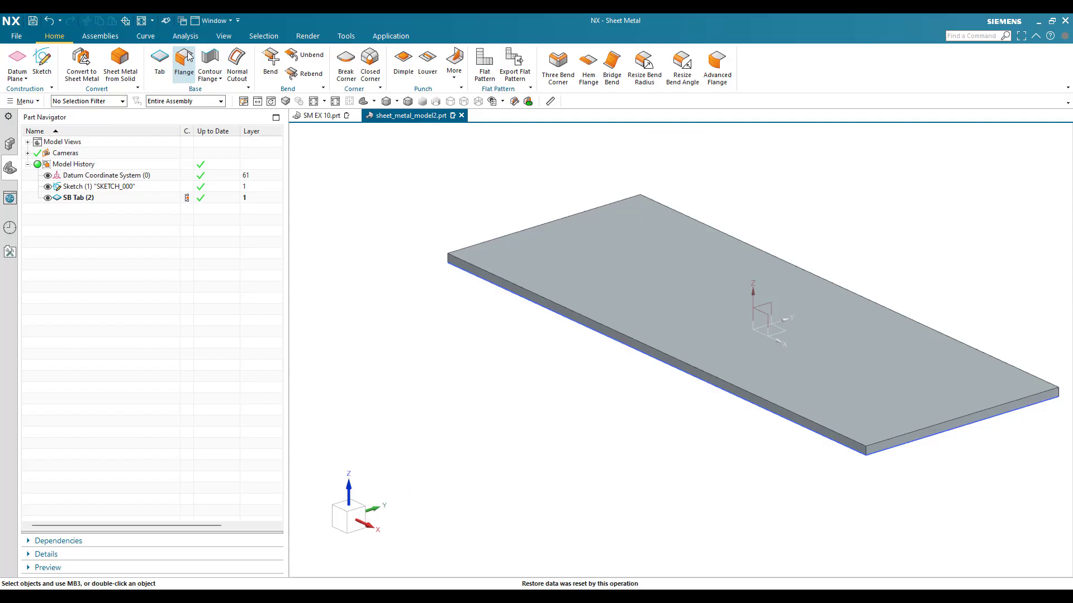
{"action": "left_click", "coordinate": [188, 55]}
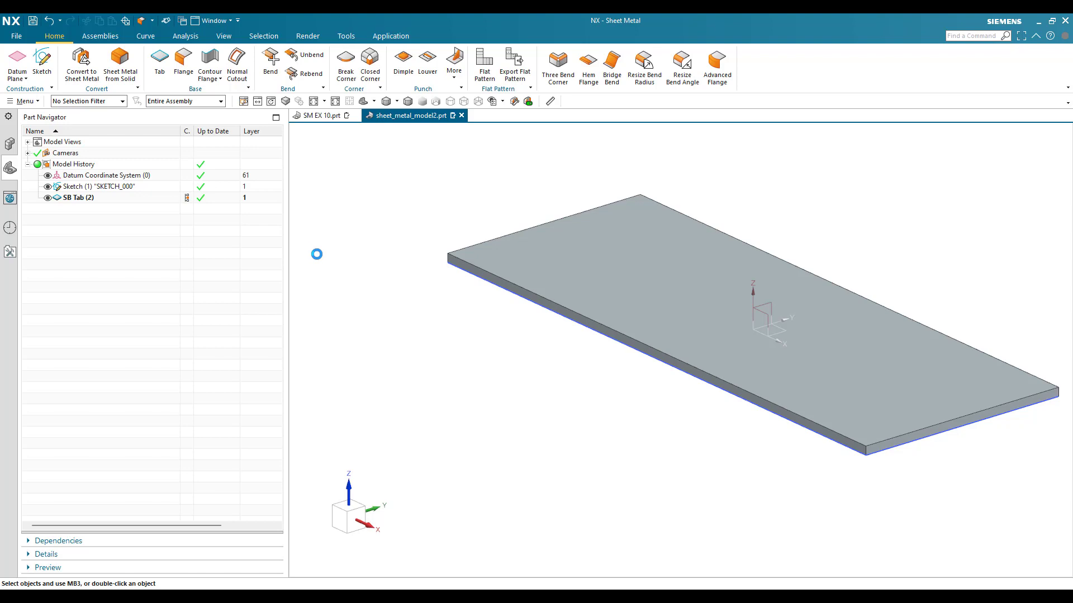
Step: Add a 60 mm, 90° flange on one end edge of the tab
{"action": "left_click", "coordinate": [499, 237]}
{"action": "scroll", "coordinate": [498, 395], "scroll_direction": "down", "scroll_amount": 3}
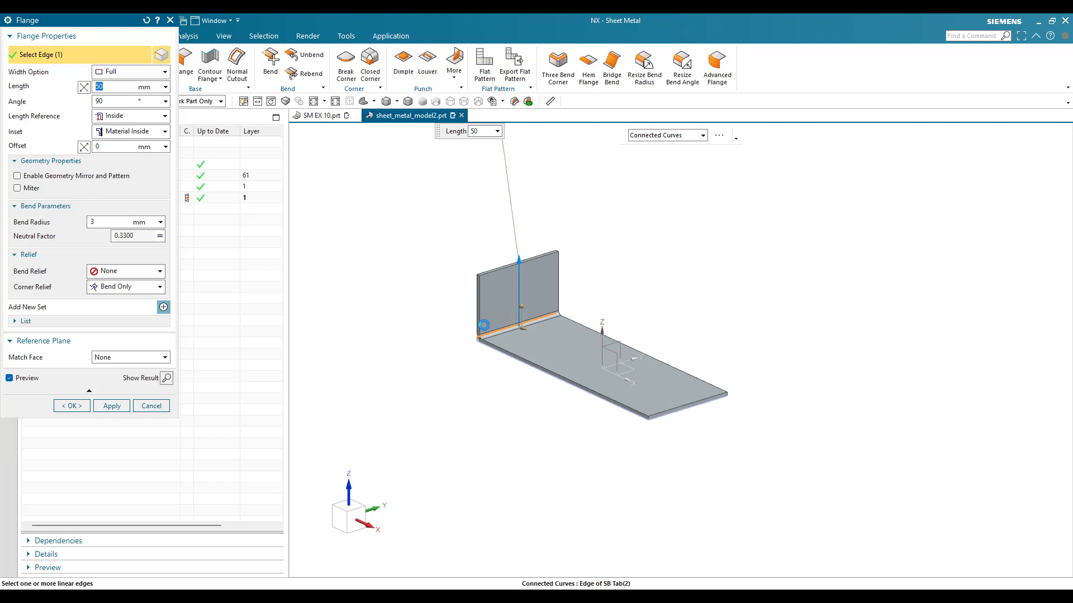
{"action": "scroll", "coordinate": [483, 324], "scroll_direction": "up", "scroll_amount": 3}
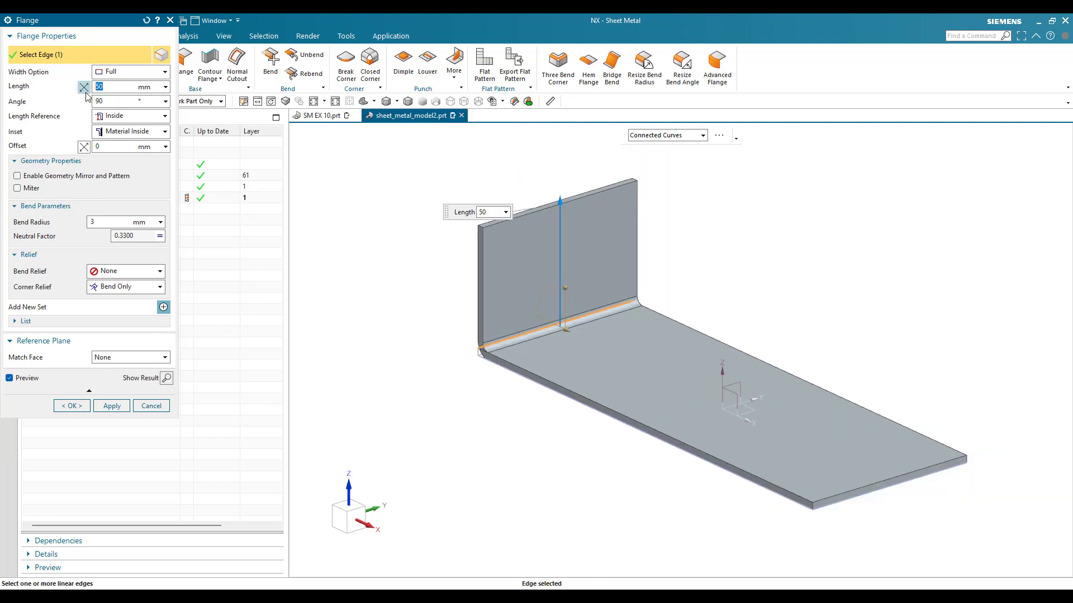
{"action": "type", "text": "60"}
{"action": "key", "text": "Return"}
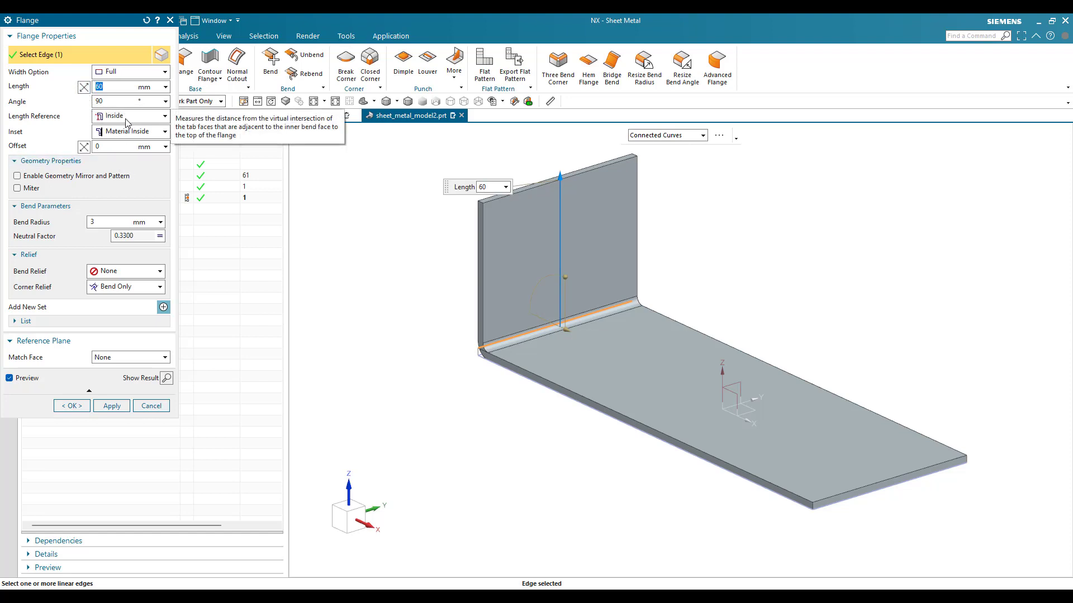
{"action": "left_click", "coordinate": [81, 406]}
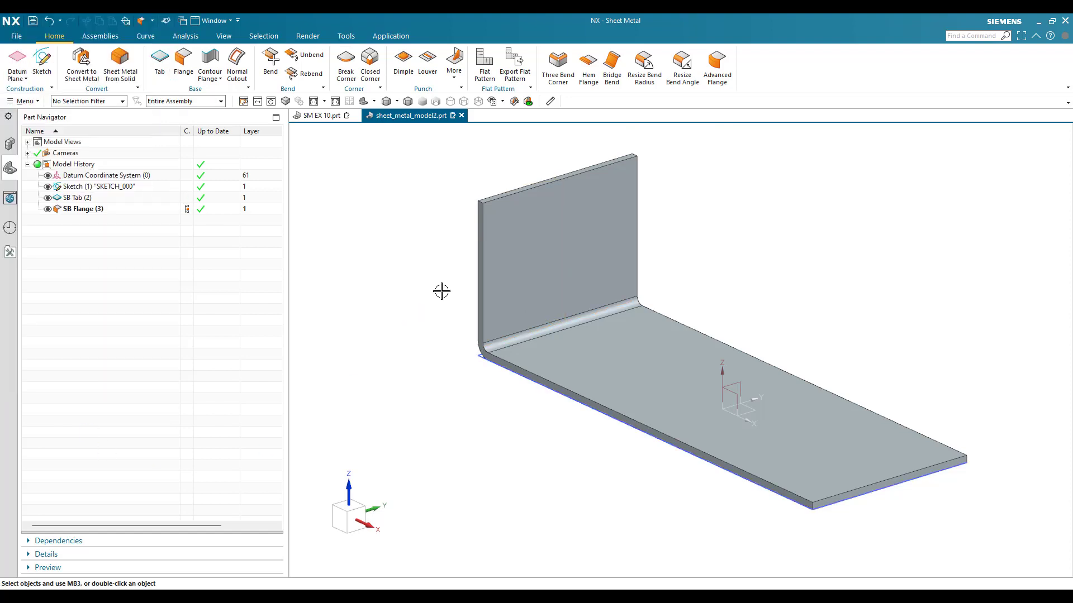
Step: Start a second flange on the opposite end edge with length 50 mm
{"action": "scroll", "coordinate": [441, 292], "scroll_direction": "down", "scroll_amount": 2}
{"action": "scroll", "coordinate": [693, 424], "scroll_direction": "up", "scroll_amount": 3}
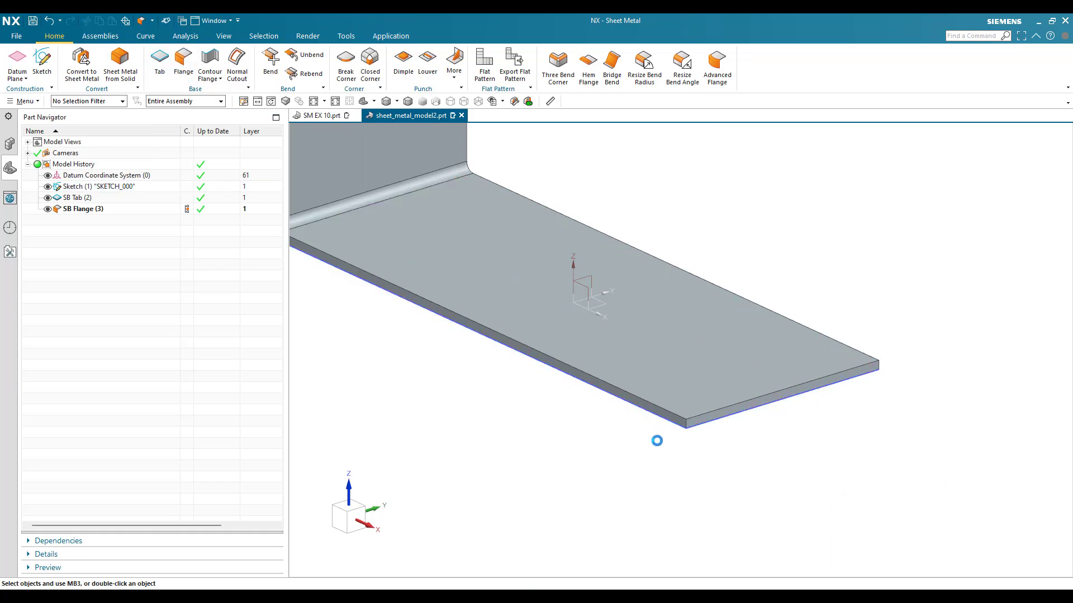
{"action": "key", "text": "F4"}
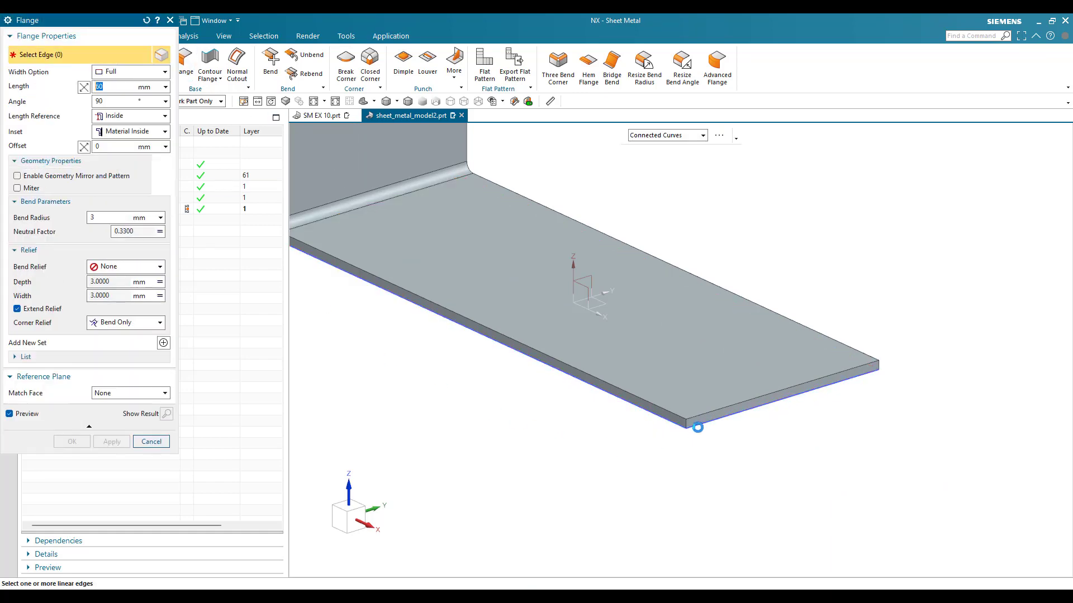
{"action": "left_click", "coordinate": [802, 408]}
{"action": "scroll", "coordinate": [733, 364], "scroll_direction": "down", "scroll_amount": 2}
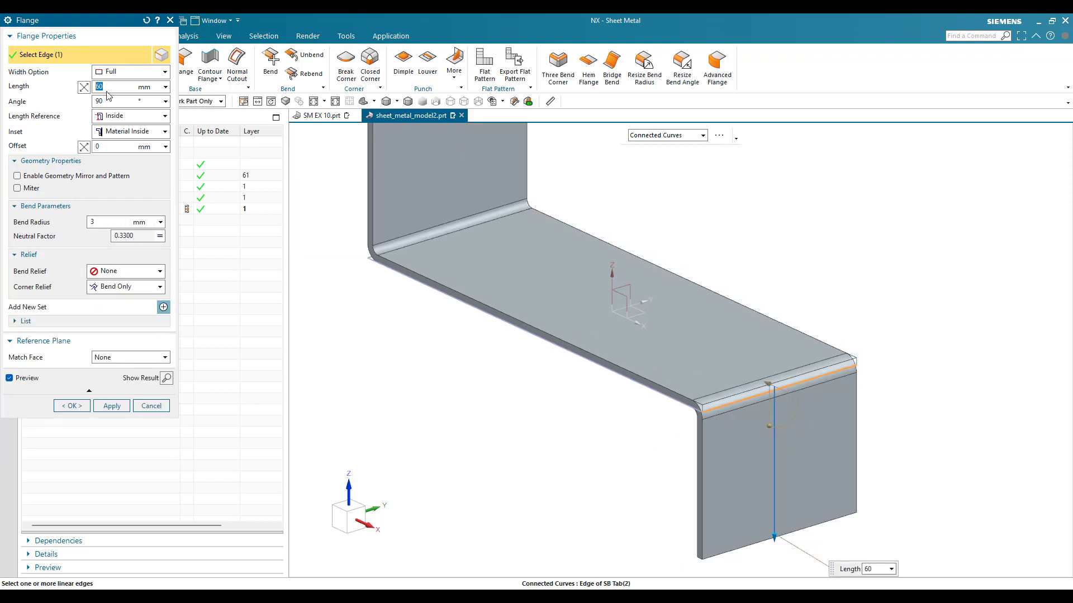
{"action": "type", "text": "50"}
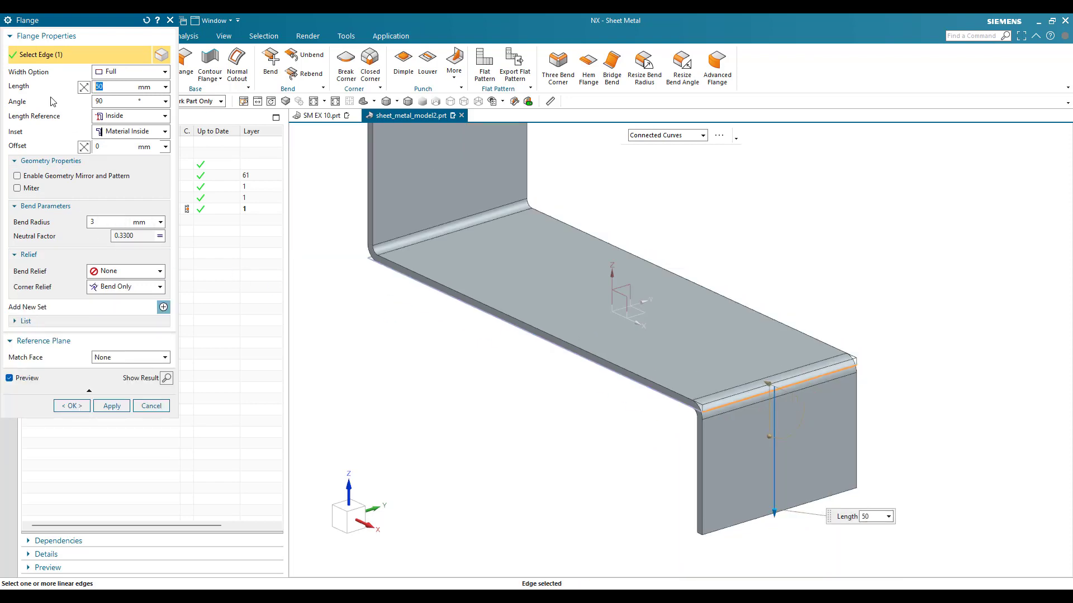